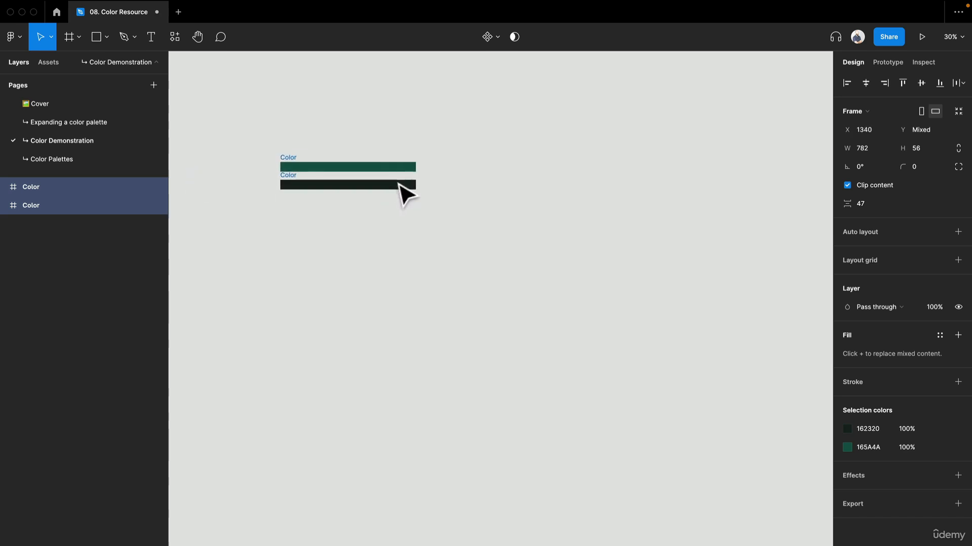
Move the green bar up to about Y -8686 and the near-black bar down to about Y -8188
{"action": "scroll", "coordinate": [317, 155], "scroll_direction": "up", "scroll_amount": 6}
{"action": "scroll", "coordinate": [316, 155], "scroll_direction": "down", "scroll_amount": 2}
{"action": "scroll", "coordinate": [334, 156], "scroll_direction": "down", "scroll_amount": 1}
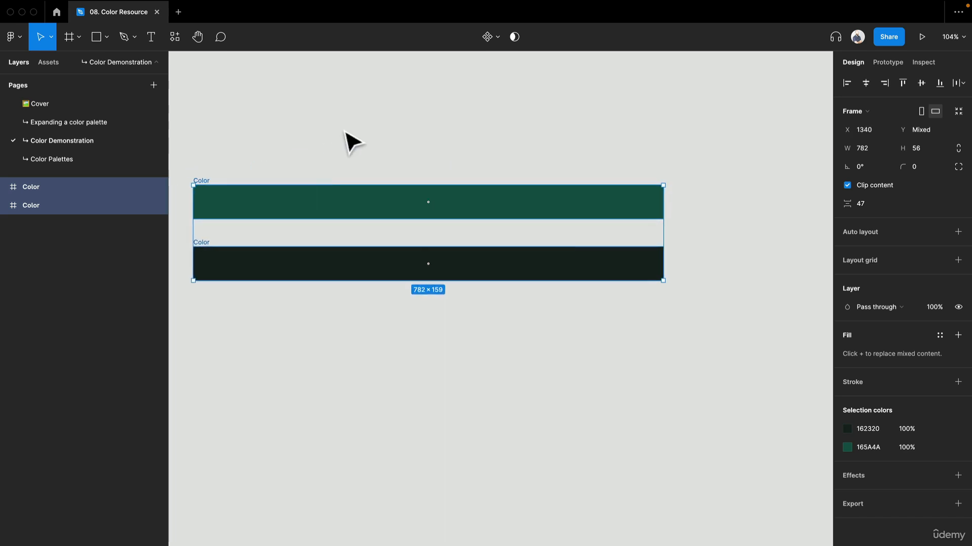
{"action": "left_click", "coordinate": [349, 143]}
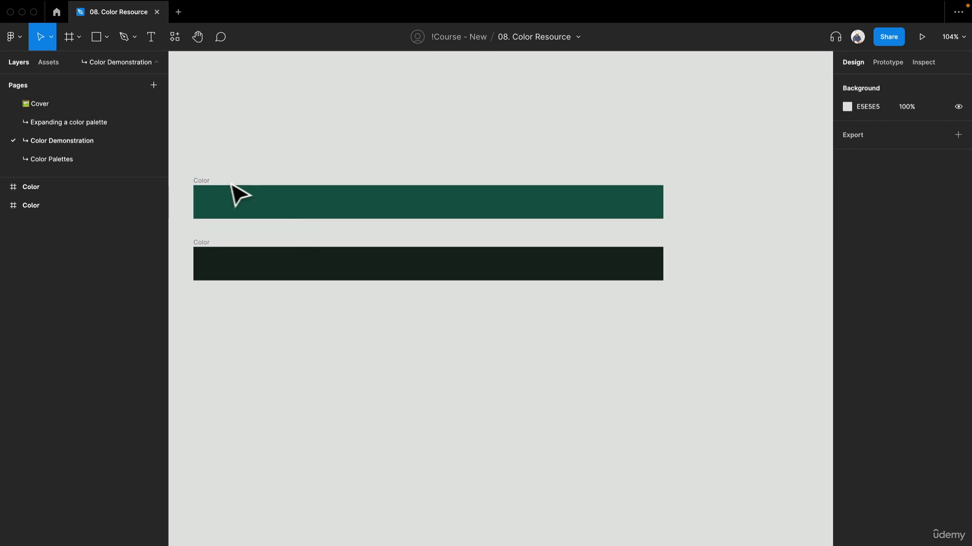
{"action": "left_click_drag", "start_coordinate": [202, 181], "coordinate": [216, 64]}
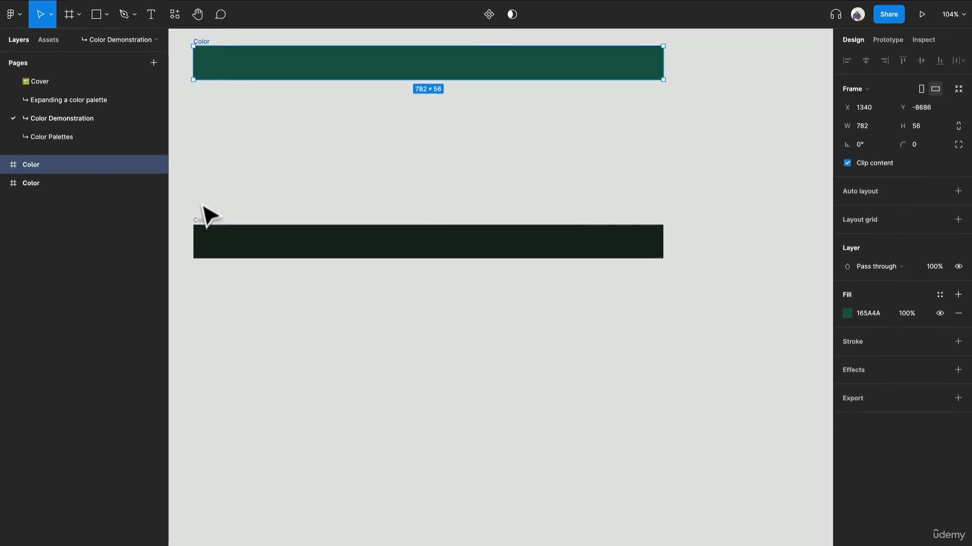
{"action": "left_click_drag", "start_coordinate": [213, 230], "coordinate": [217, 358]}
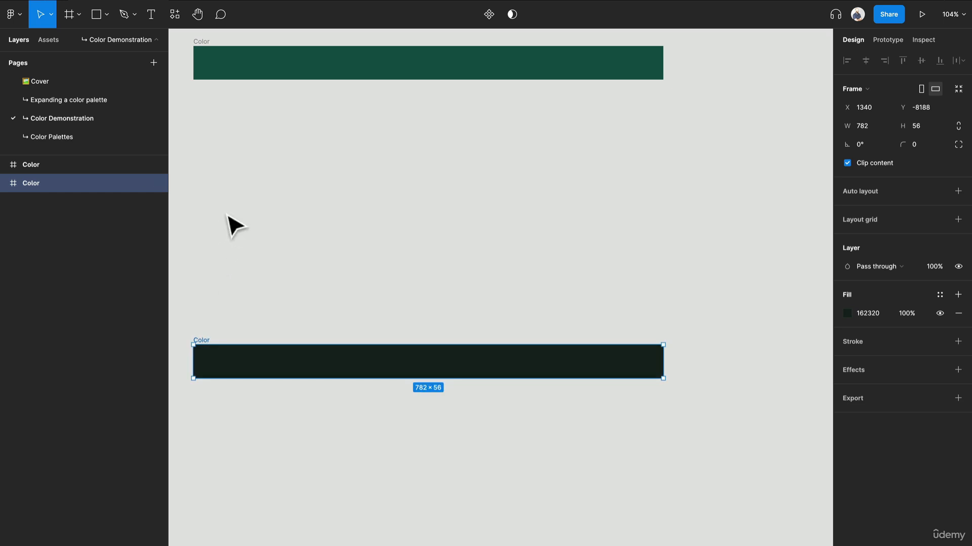
{"action": "scroll", "coordinate": [232, 221], "scroll_direction": "up", "scroll_amount": 4}
{"action": "left_click_drag", "start_coordinate": [218, 323], "coordinate": [262, 232]}
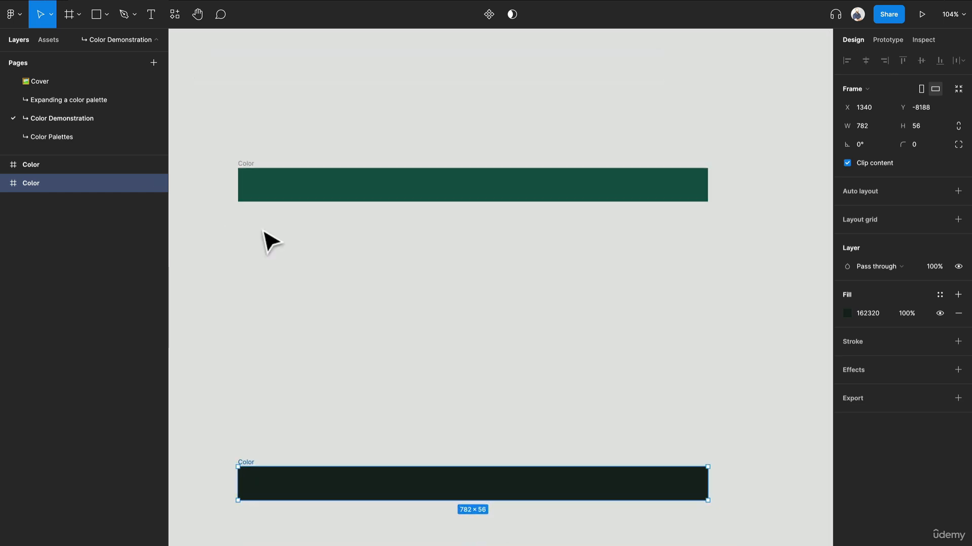
{"action": "left_click", "coordinate": [581, 282]}
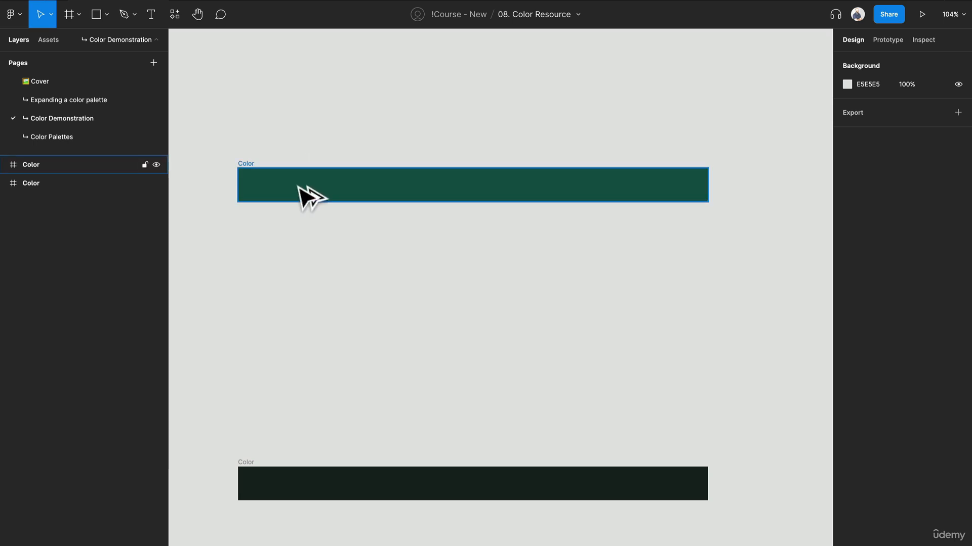
Duplicate the green bar directly beneath the original and set the copy's fill to the lighter, muted green 81B1A6
{"action": "left_click_drag", "start_coordinate": [298, 186], "coordinate": [299, 223]}
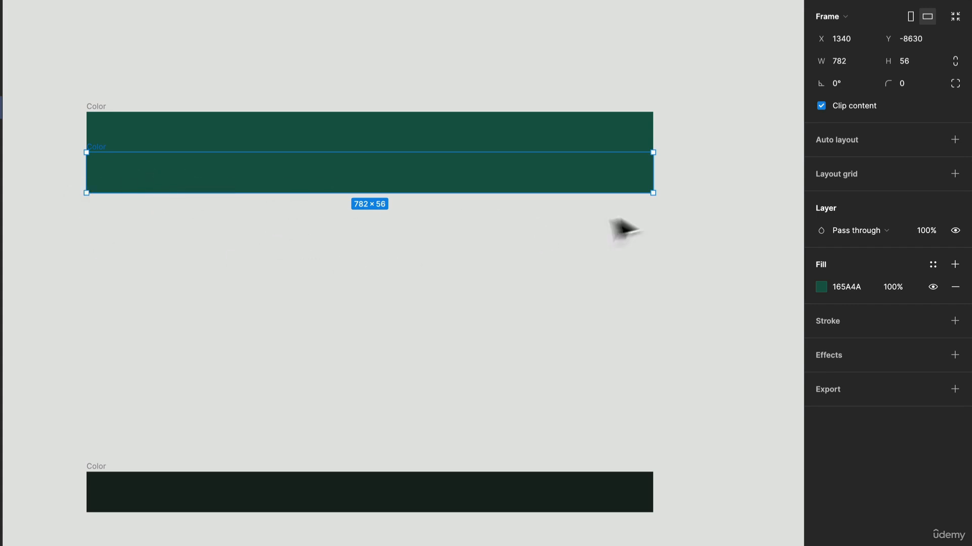
{"action": "mouse_move", "coordinate": [362, 187]}
{"action": "left_mouse_down"}
{"action": "mouse_move", "coordinate": [347, 223]}
{"action": "mouse_move", "coordinate": [347, 187]}
{"action": "left_mouse_up"}
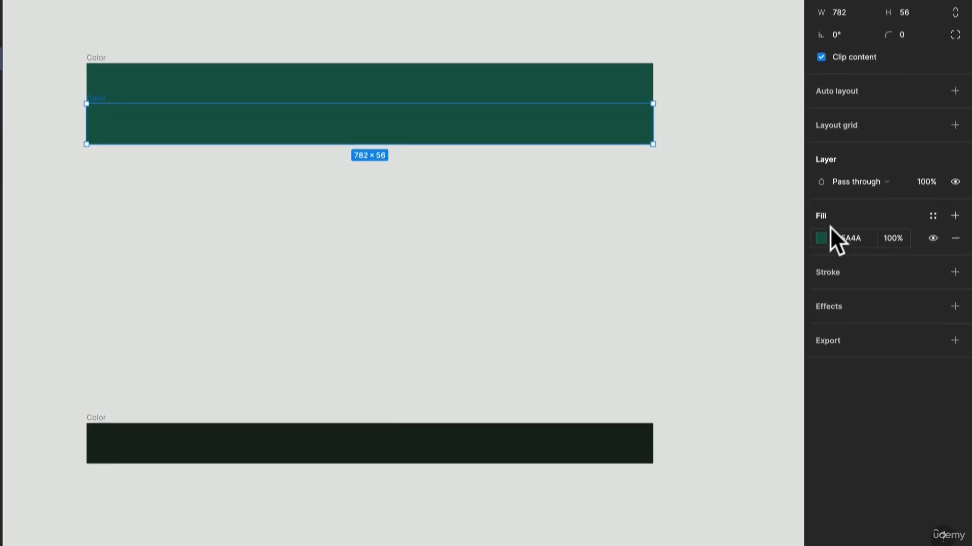
{"action": "left_click", "coordinate": [824, 216]}
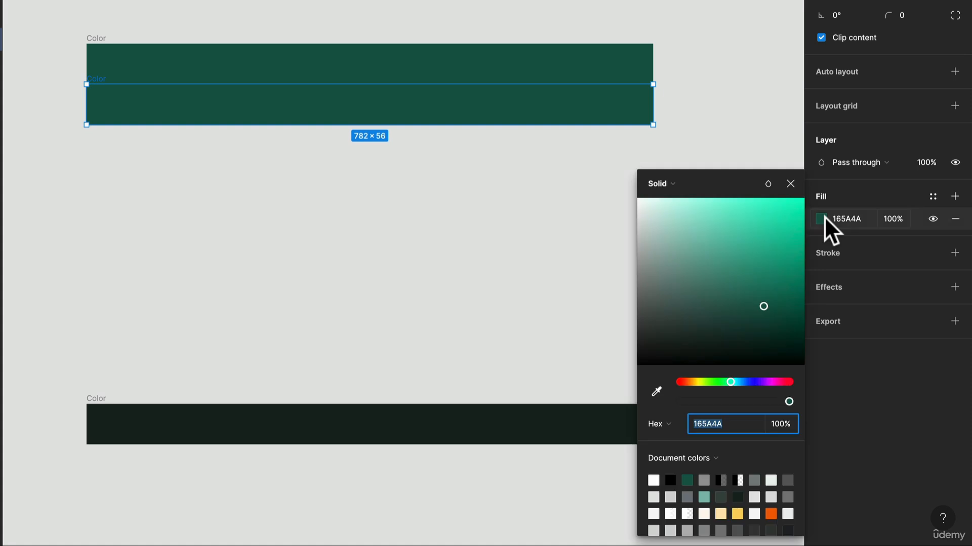
{"action": "left_click_drag", "start_coordinate": [762, 309], "coordinate": [724, 259]}
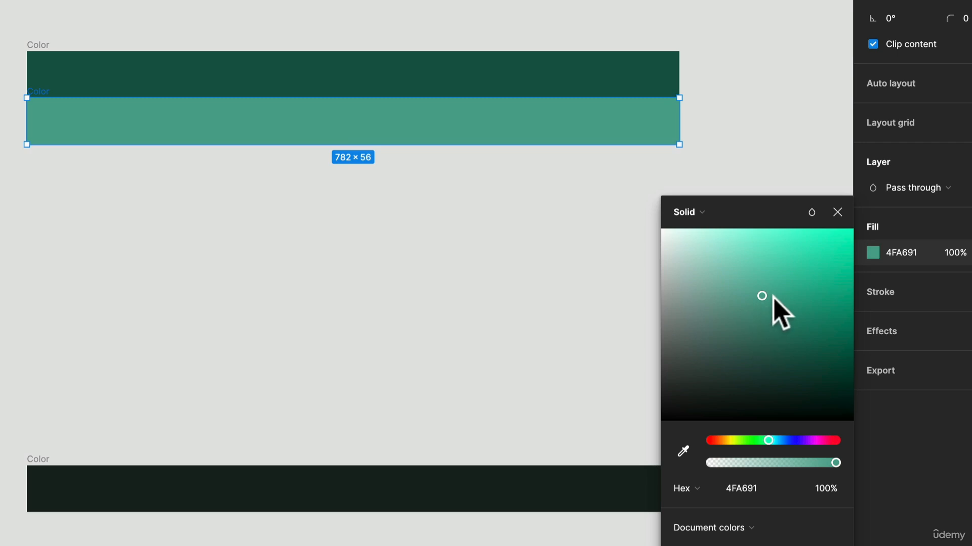
{"action": "left_click_drag", "start_coordinate": [766, 298], "coordinate": [713, 294]}
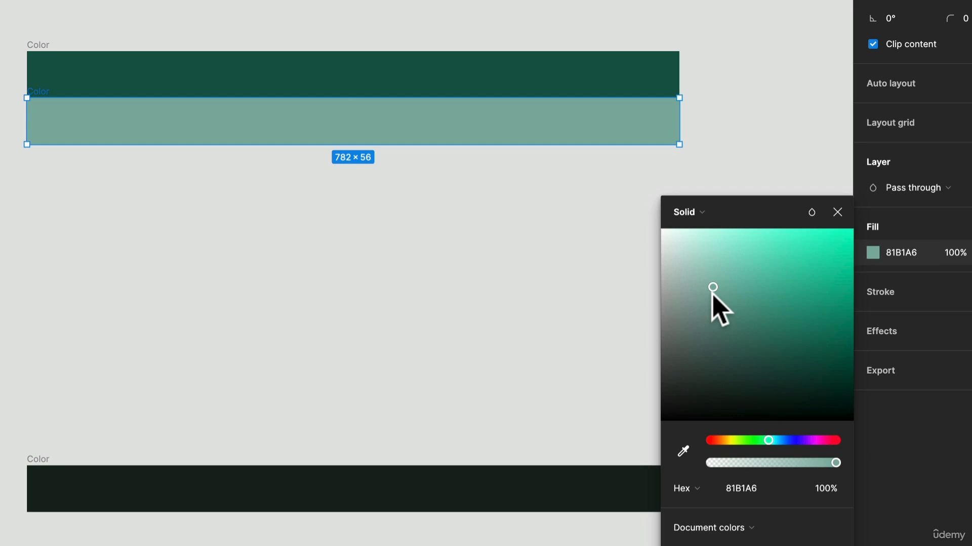
{"action": "left_click", "coordinate": [129, 189]}
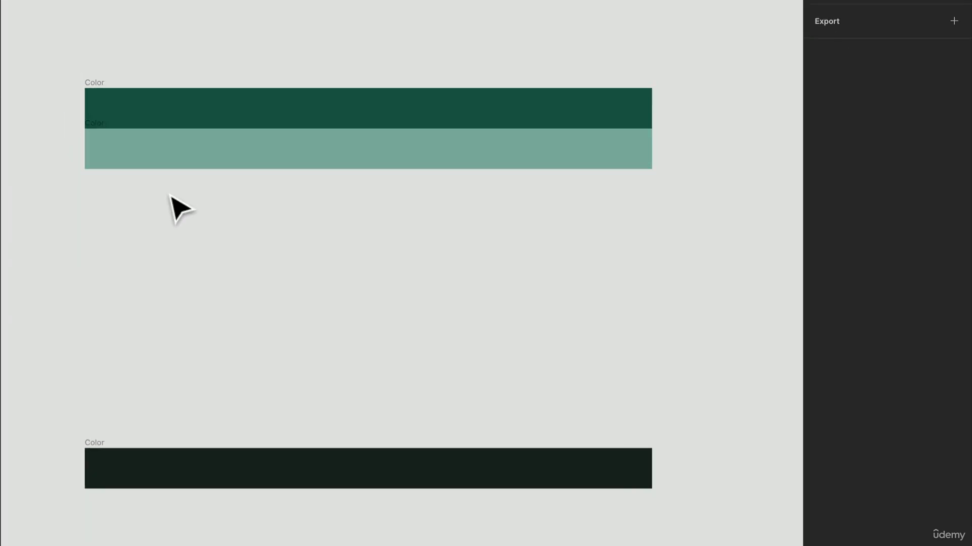
Duplicate the muted green bar directly beneath itself and lighten the copy's fill to a pale mint of the same hue
{"action": "left_click", "coordinate": [307, 159]}
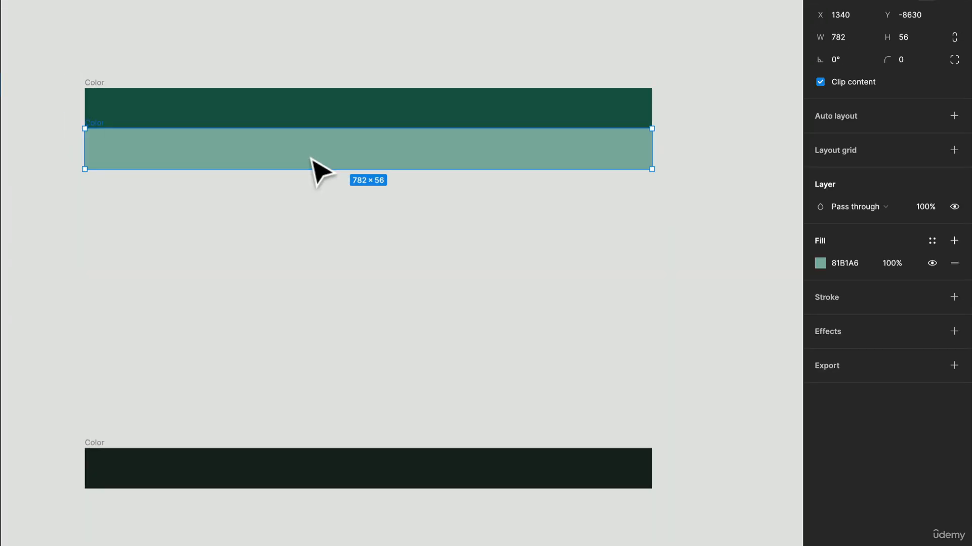
{"action": "key", "text": "super+d"}
{"action": "key", "text": "super+z"}
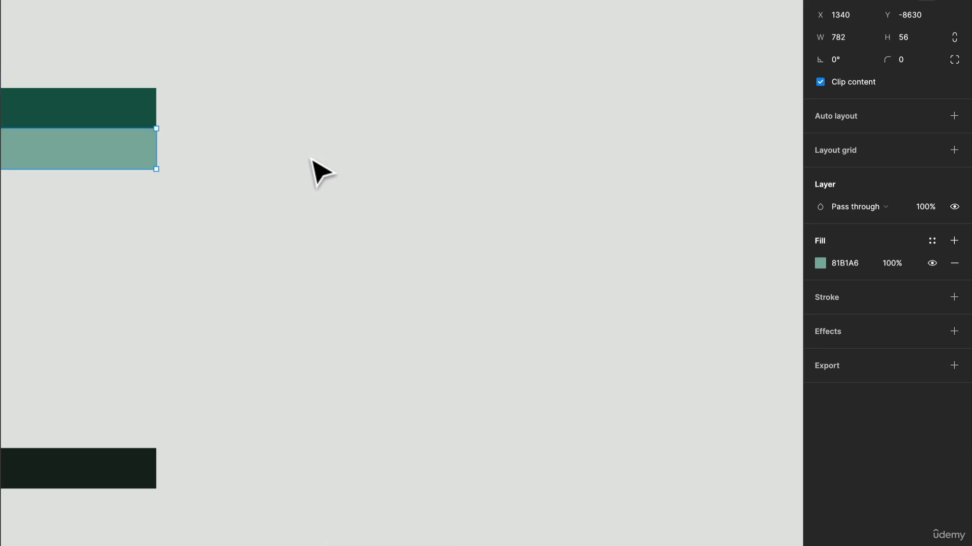
{"action": "scroll", "coordinate": [325, 167], "scroll_direction": "left", "scroll_amount": 10}
{"action": "left_click_drag", "start_coordinate": [423, 113], "coordinate": [424, 141]}
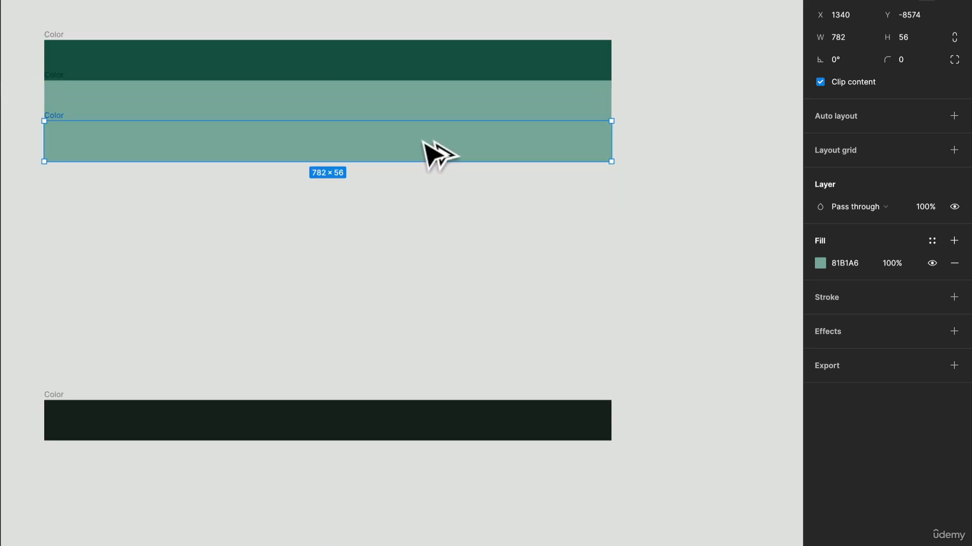
{"action": "left_click", "coordinate": [819, 261]}
{"action": "left_click_drag", "start_coordinate": [681, 292], "coordinate": [653, 261]}
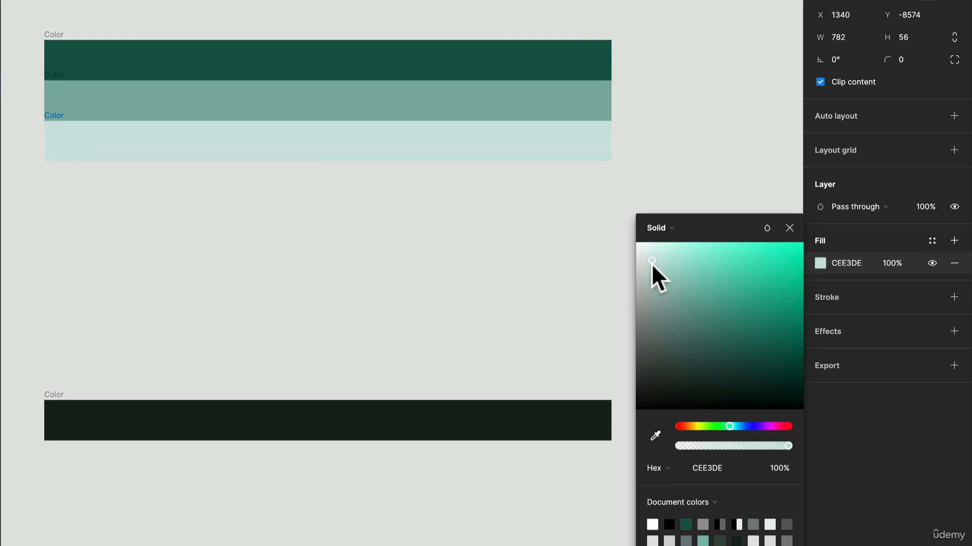
{"action": "left_click", "coordinate": [572, 223]}
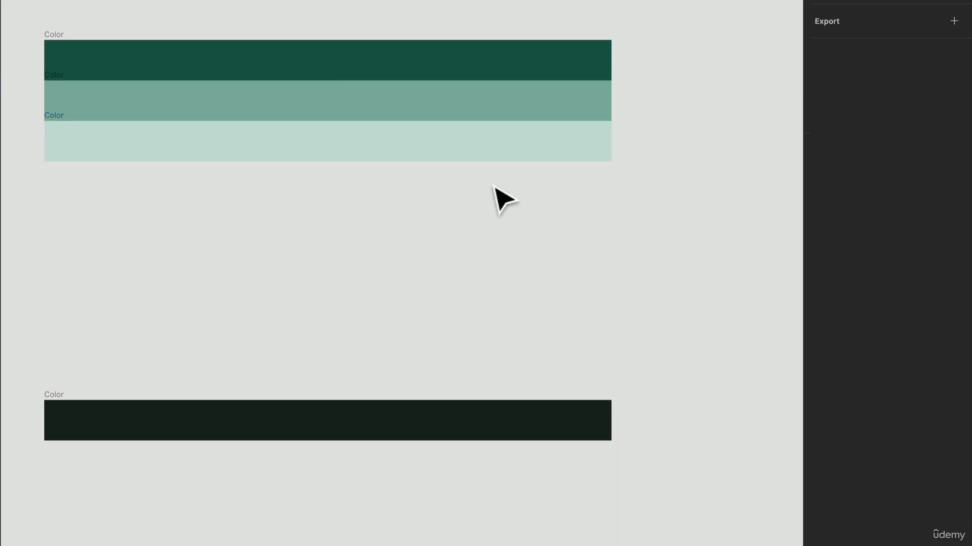
{"action": "scroll", "coordinate": [643, 189], "scroll_direction": "down", "scroll_amount": 1}
{"action": "left_click_drag", "start_coordinate": [641, 182], "coordinate": [582, 63]}
{"action": "left_click", "coordinate": [582, 61]}
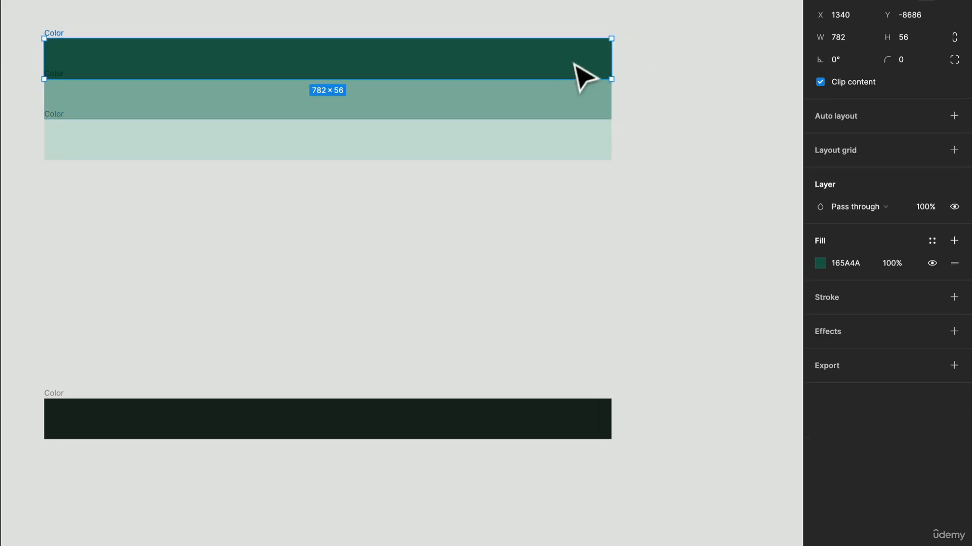
{"action": "left_click", "coordinate": [559, 104]}
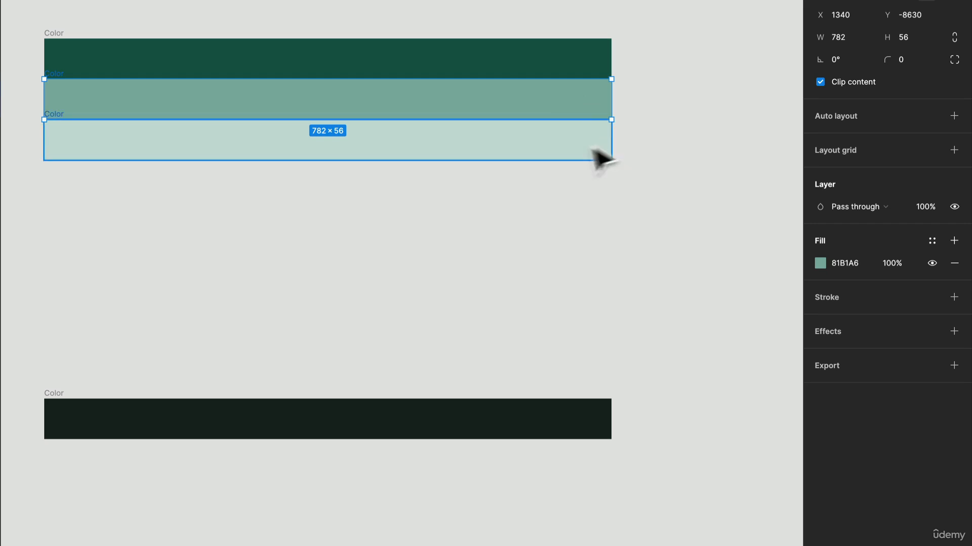
{"action": "left_click", "coordinate": [395, 218]}
Move the near-black bar up closer beneath the three green bars, to about Y -8426
{"action": "scroll", "coordinate": [394, 224], "scroll_direction": "up", "scroll_amount": 2}
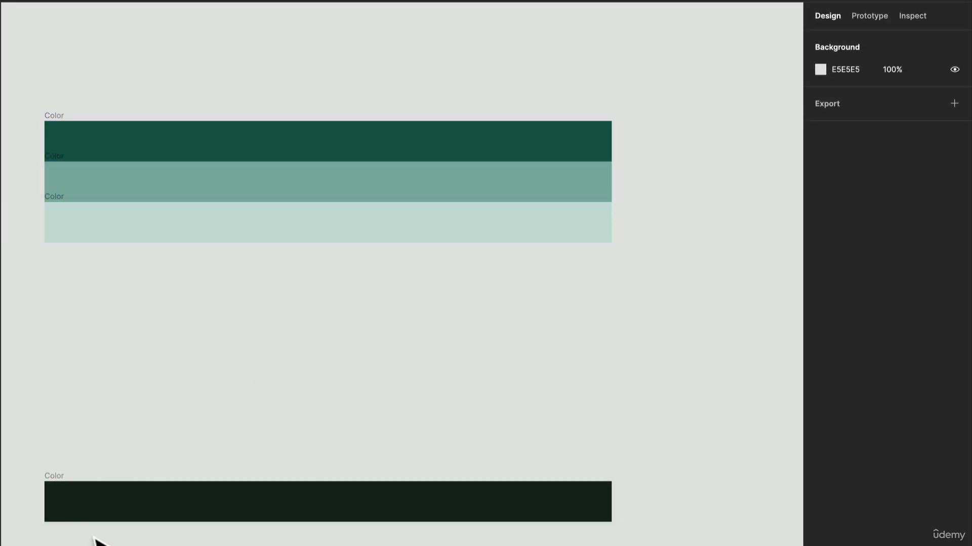
{"action": "left_click", "coordinate": [52, 483]}
{"action": "left_click_drag", "start_coordinate": [52, 483], "coordinate": [54, 314]}
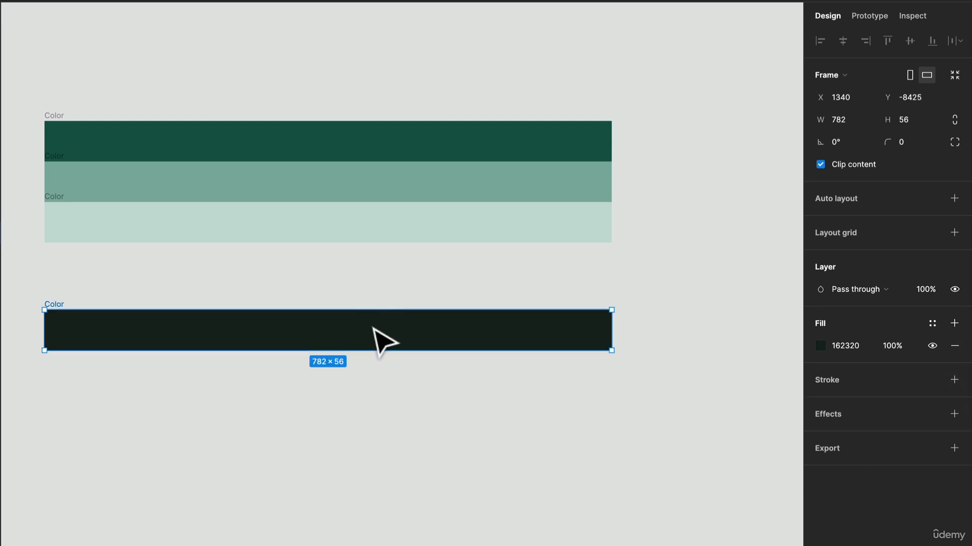
{"action": "left_click_drag", "start_coordinate": [373, 326], "coordinate": [368, 325]}
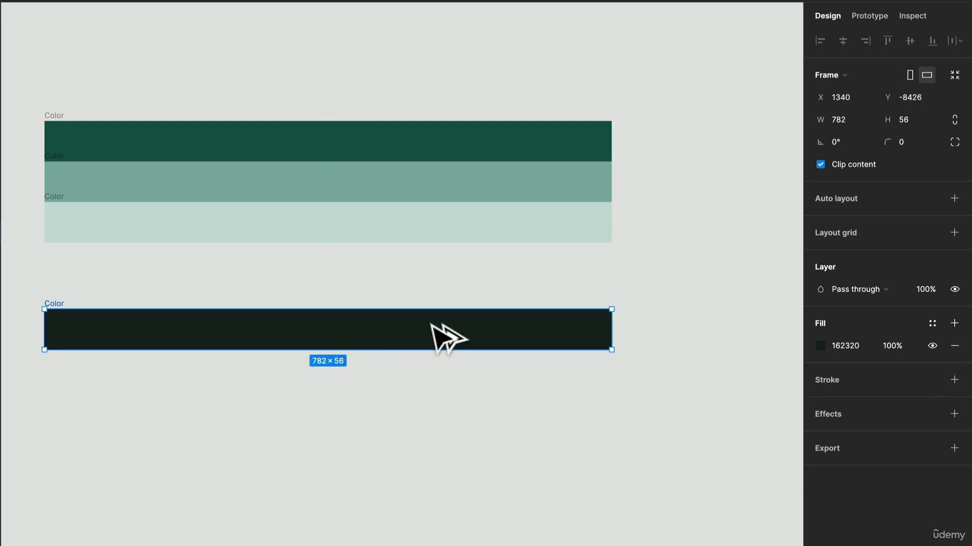
Stack two copies directly below the near-black bar, filling the first with 364642 and the second with 677572
{"action": "left_click_drag", "start_coordinate": [433, 327], "coordinate": [440, 366]}
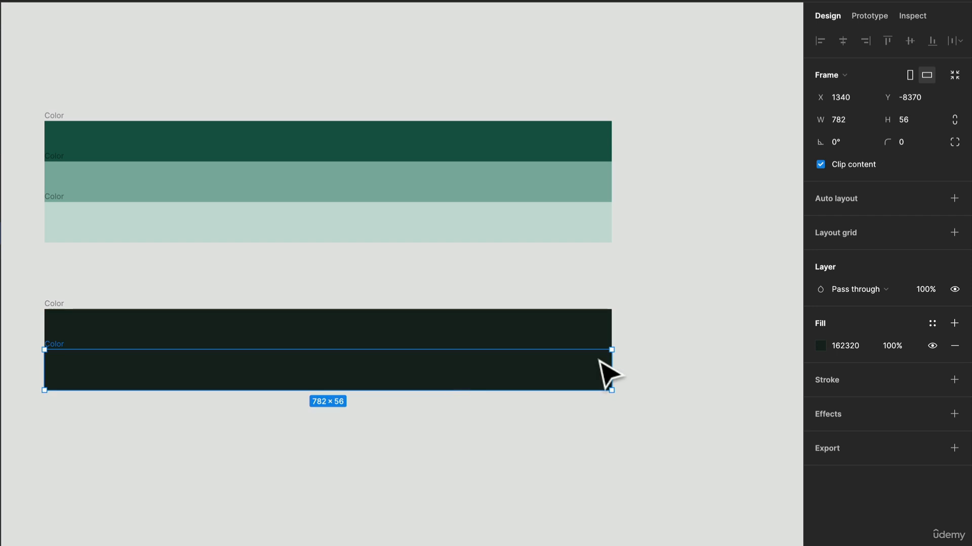
{"action": "left_click", "coordinate": [820, 346]}
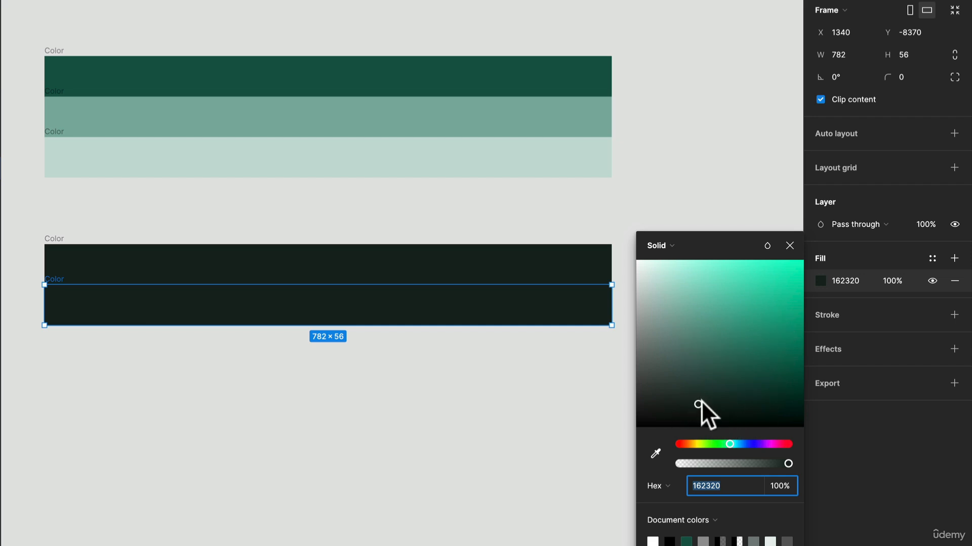
{"action": "left_click_drag", "start_coordinate": [697, 399], "coordinate": [673, 384]}
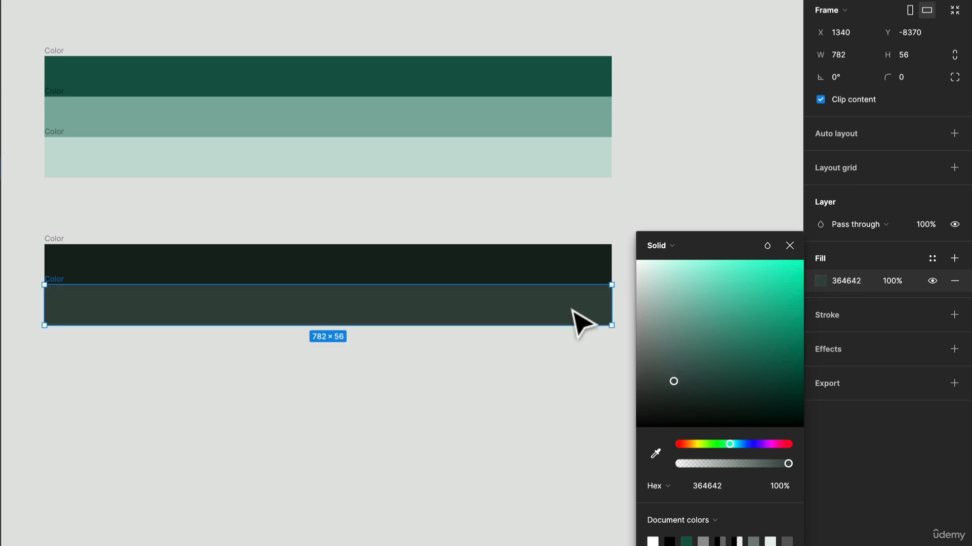
{"action": "left_click_drag", "start_coordinate": [577, 315], "coordinate": [578, 355]}
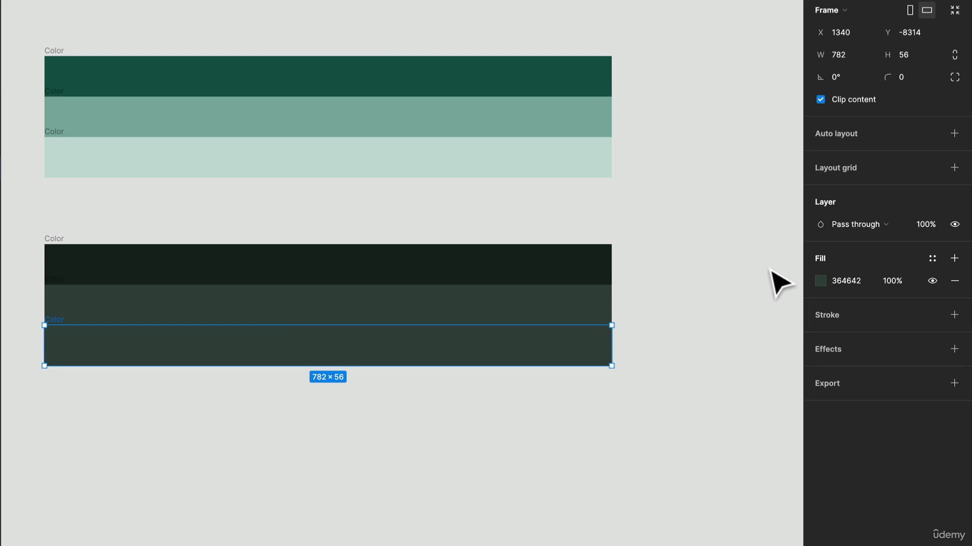
{"action": "left_click", "coordinate": [820, 281]}
{"action": "left_click_drag", "start_coordinate": [649, 351], "coordinate": [654, 353]}
Extend the neutral stack downward with two more duplicated bars, filled with 959F9D and BEC5C3
{"action": "left_click_drag", "start_coordinate": [572, 344], "coordinate": [574, 386]}
{"action": "left_click", "coordinate": [818, 283]}
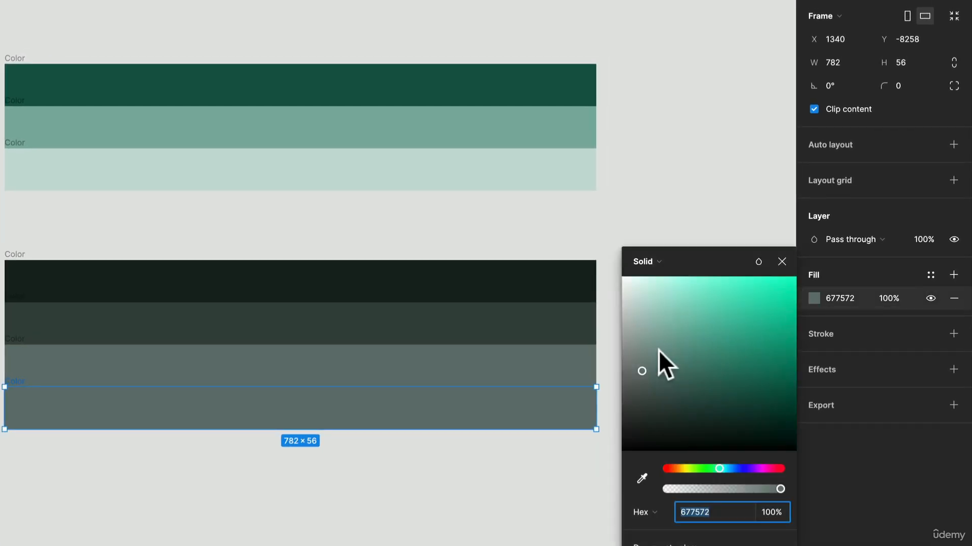
{"action": "mouse_move", "coordinate": [640, 355]}
{"action": "left_mouse_down"}
{"action": "mouse_move", "coordinate": [630, 340]}
{"action": "mouse_move", "coordinate": [633, 348]}
{"action": "left_mouse_up"}
{"action": "left_click_drag", "start_coordinate": [559, 423], "coordinate": [557, 449]}
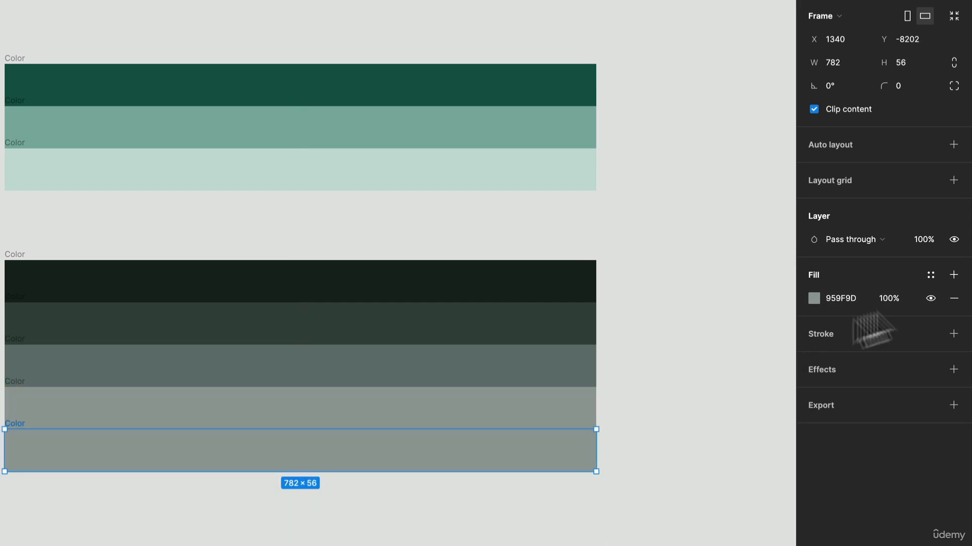
{"action": "left_click", "coordinate": [814, 298]}
{"action": "mouse_move", "coordinate": [631, 326]}
{"action": "left_mouse_down"}
{"action": "mouse_move", "coordinate": [627, 309]}
{"action": "mouse_move", "coordinate": [627, 319]}
{"action": "left_mouse_up"}
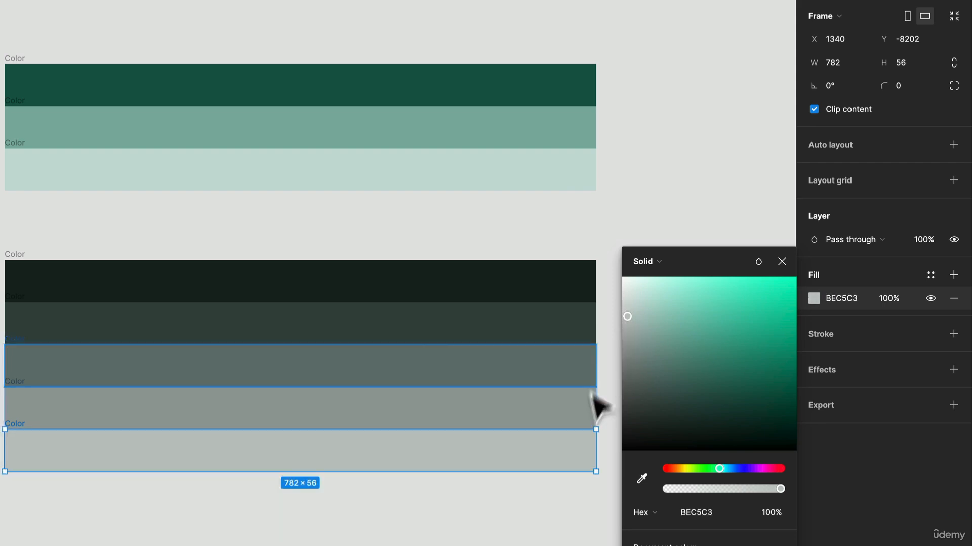
Complete the neutral stack with two further duplicated bars at its lower end, filled with DFE3E2 and F7FAF9
{"action": "left_click_drag", "start_coordinate": [553, 447], "coordinate": [543, 490]}
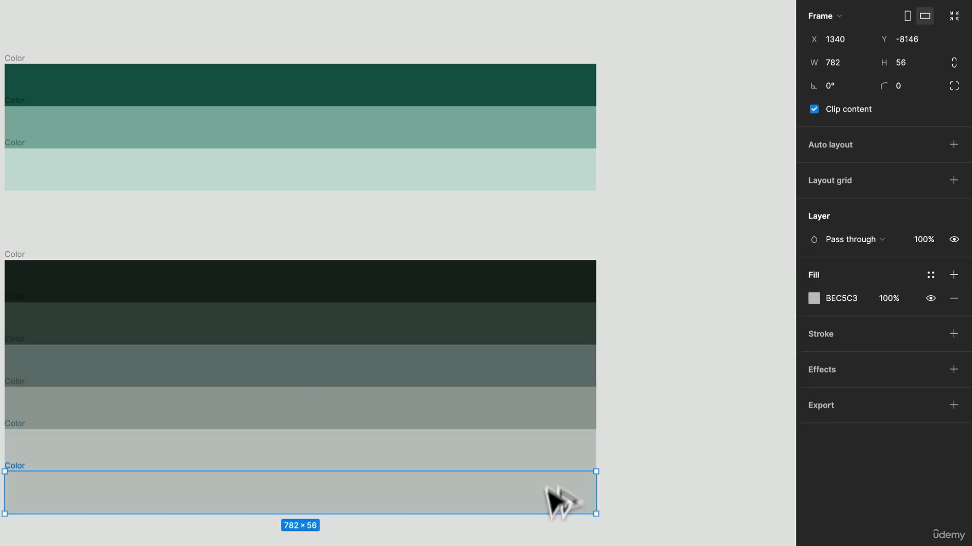
{"action": "left_click", "coordinate": [813, 298]}
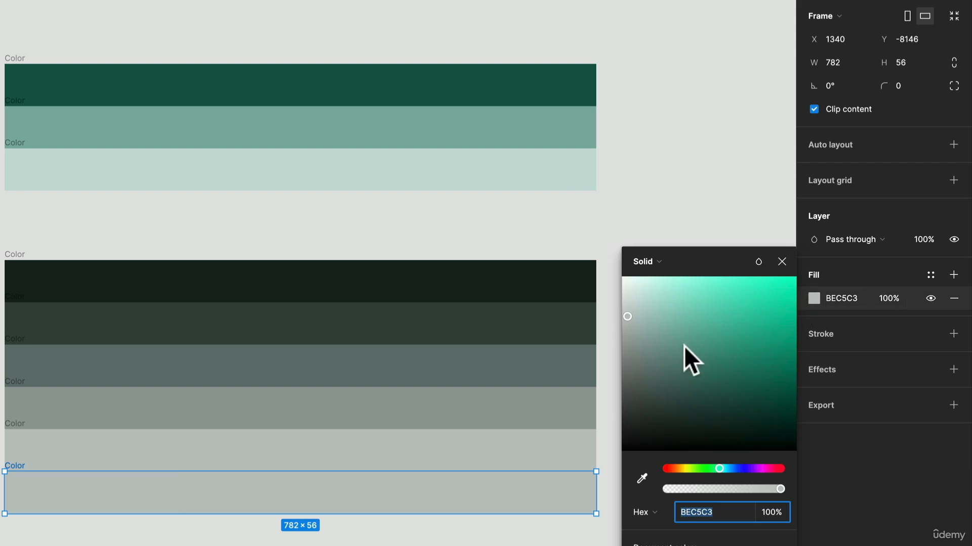
{"action": "left_click_drag", "start_coordinate": [631, 309], "coordinate": [627, 302]}
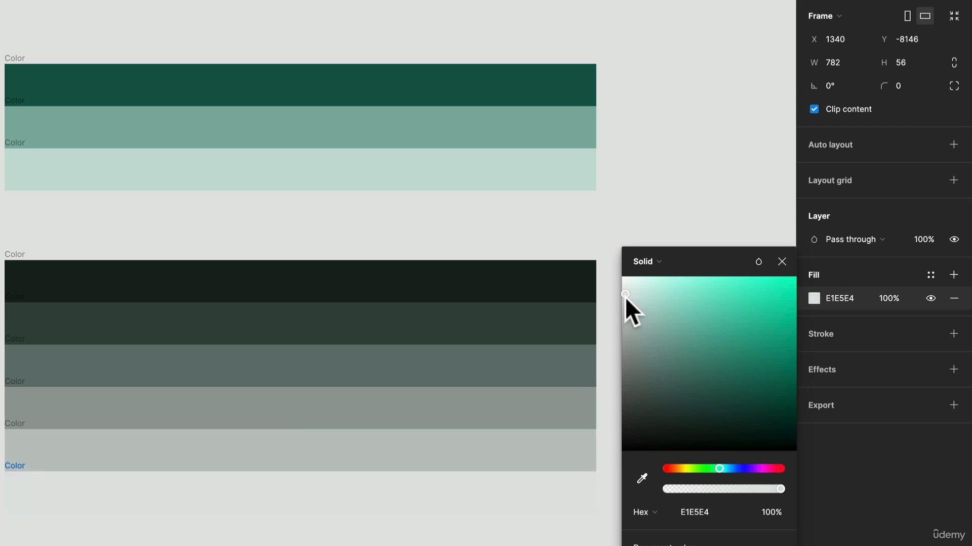
{"action": "left_click_drag", "start_coordinate": [547, 500], "coordinate": [572, 496]}
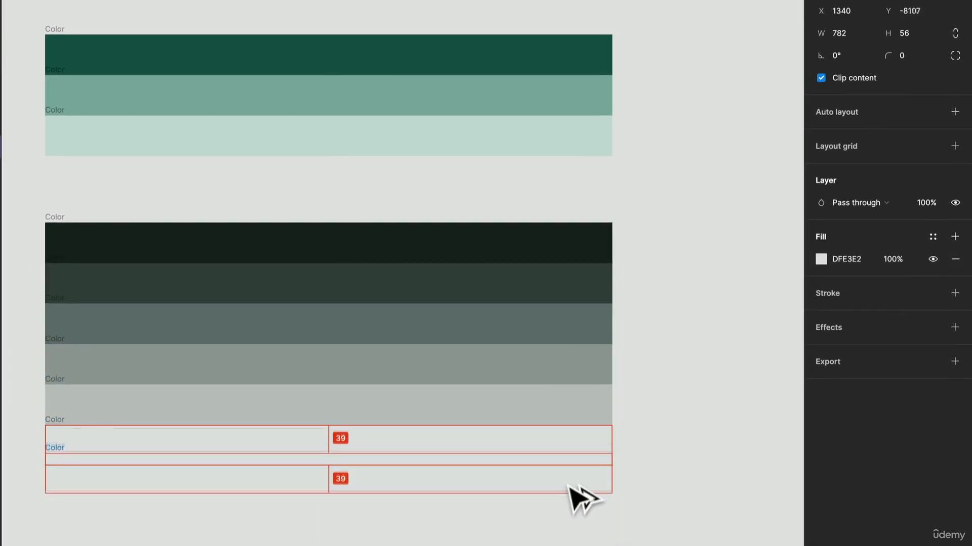
{"action": "left_click", "coordinate": [820, 259]}
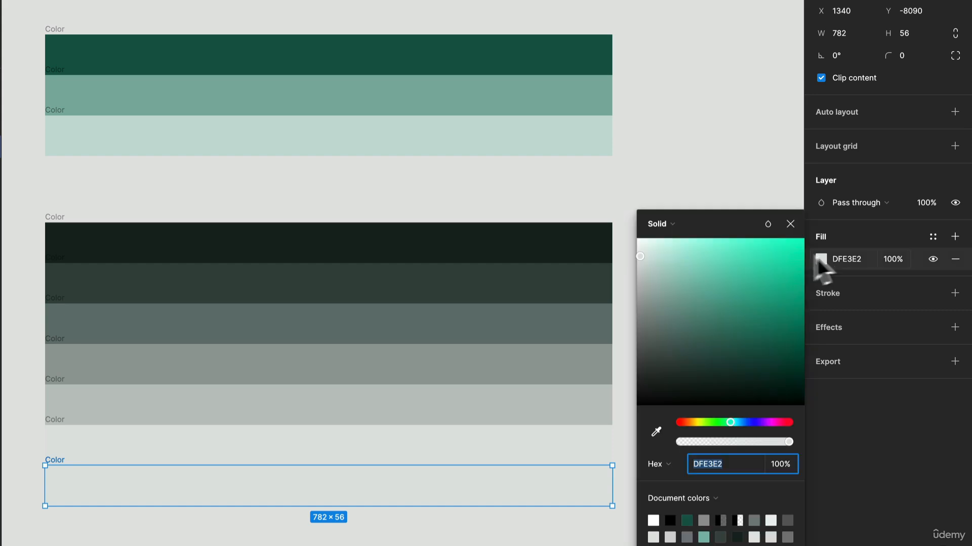
{"action": "left_click_drag", "start_coordinate": [644, 254], "coordinate": [641, 250]}
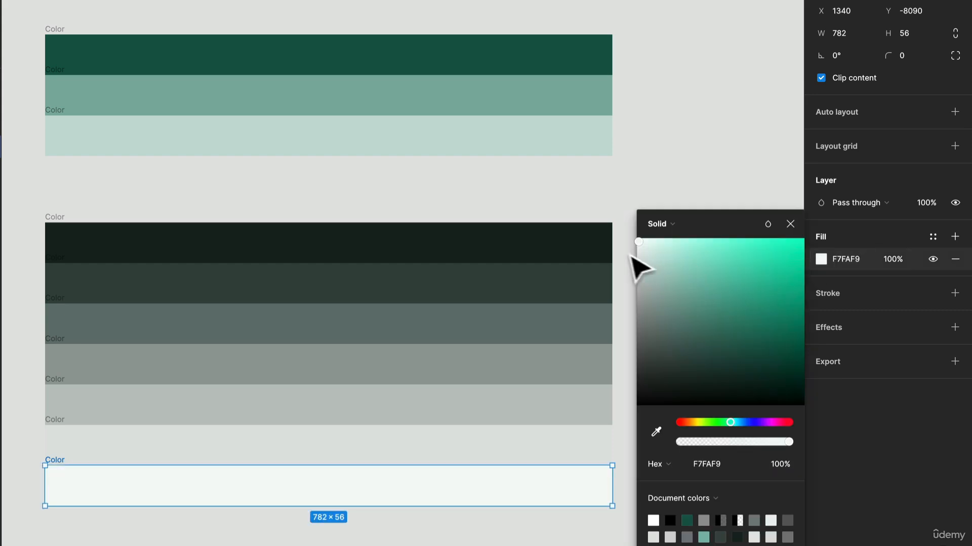
{"action": "left_click", "coordinate": [621, 204]}
{"action": "scroll", "coordinate": [622, 218], "scroll_direction": "up", "scroll_amount": 1}
{"action": "scroll", "coordinate": [621, 226], "scroll_direction": "down", "scroll_amount": 1}
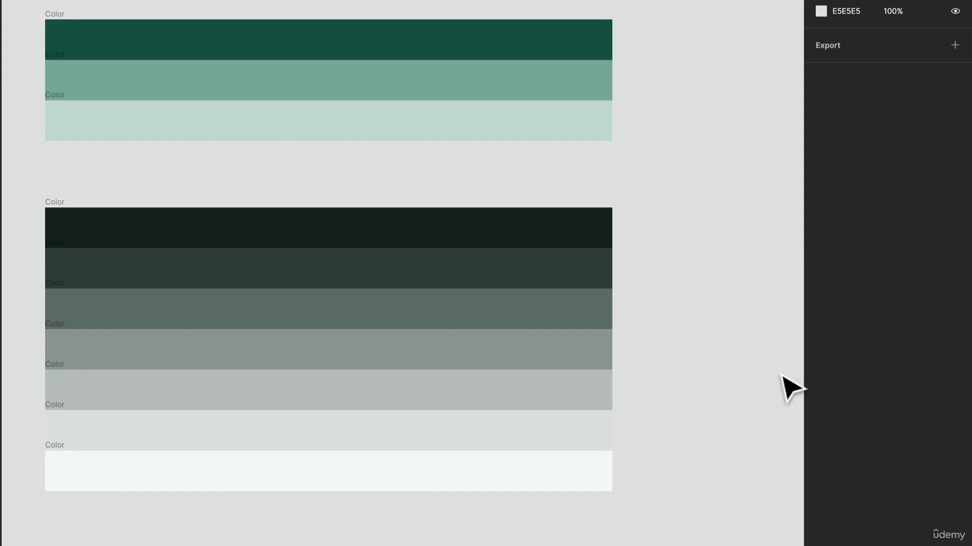
Examine the neutral stack as a whole, and select its bars one at a time to compare the fills from near-black to lightest
{"action": "scroll", "coordinate": [780, 378], "scroll_direction": "down", "scroll_amount": 1}
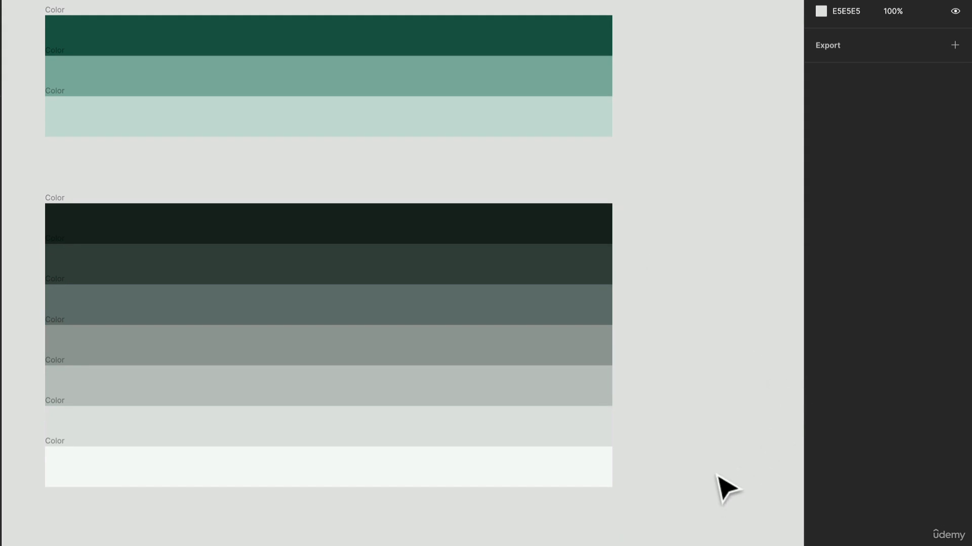
{"action": "left_click_drag", "start_coordinate": [693, 490], "coordinate": [41, 202]}
{"action": "left_click", "coordinate": [239, 182]}
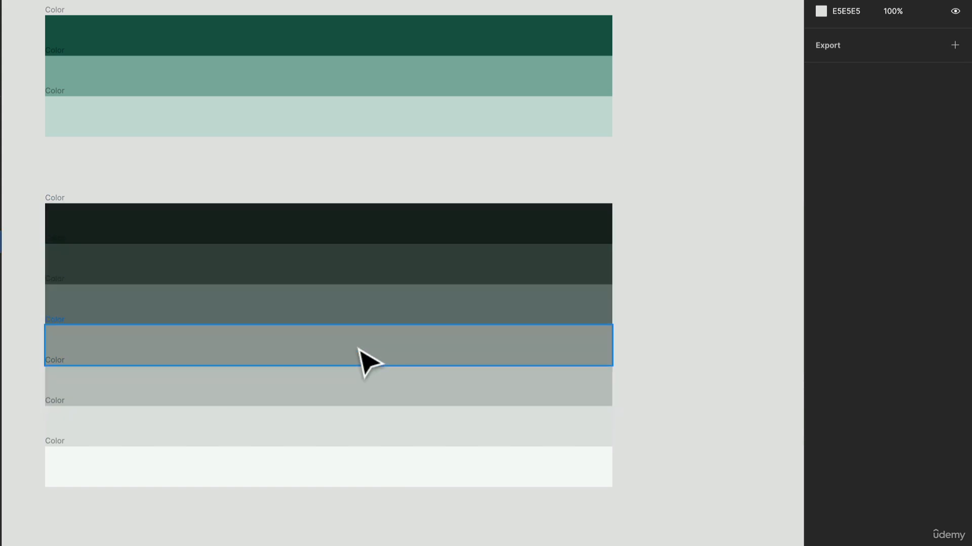
{"action": "left_click", "coordinate": [368, 231]}
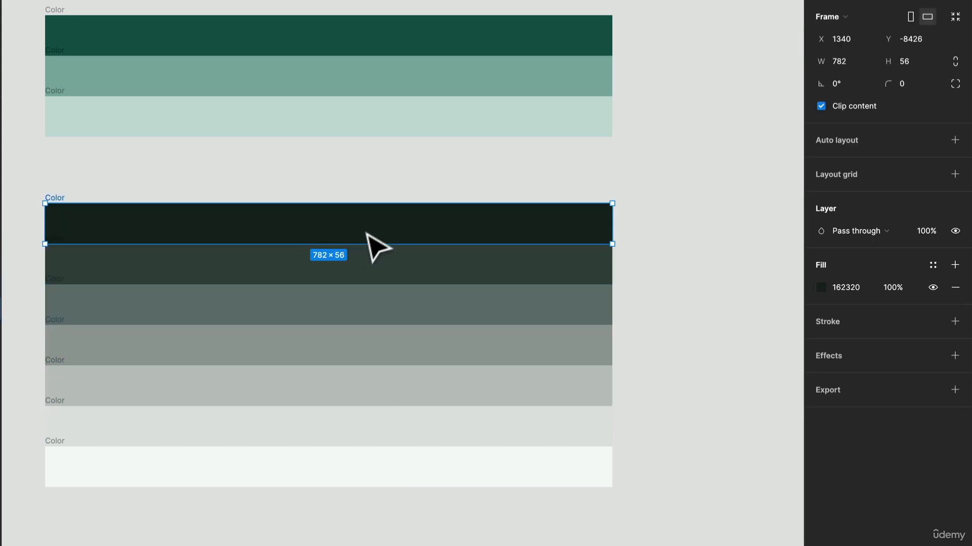
{"action": "left_click", "coordinate": [365, 308]}
{"action": "left_click", "coordinate": [403, 392]}
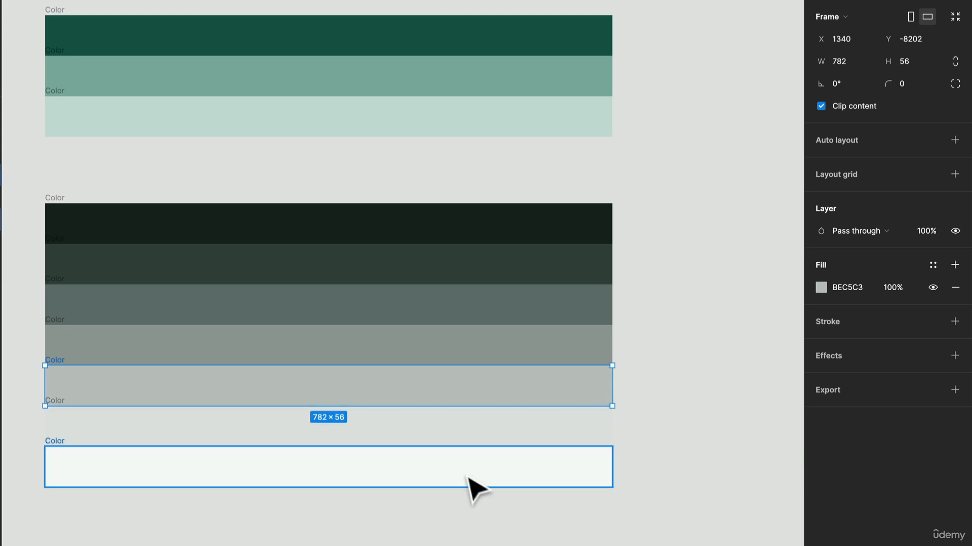
{"action": "left_click", "coordinate": [469, 481]}
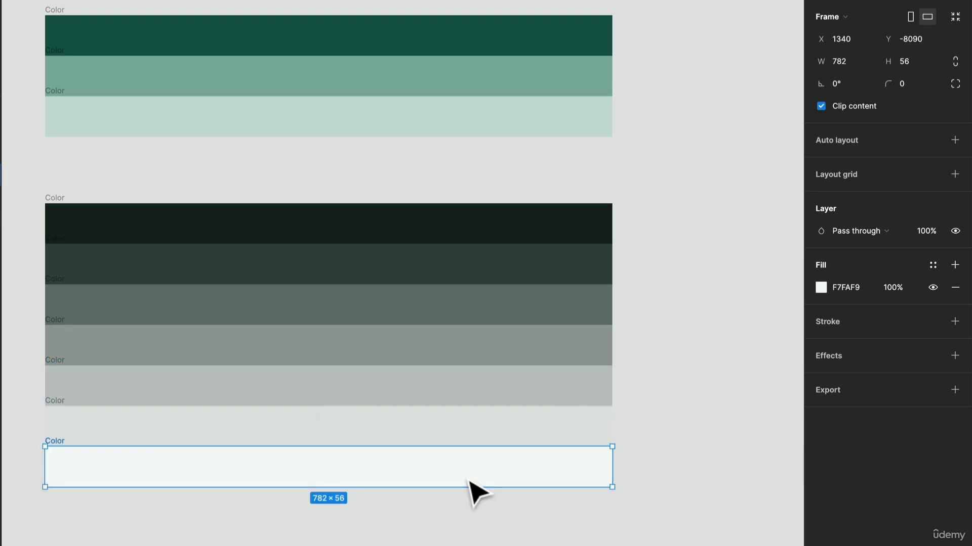
{"action": "left_click", "coordinate": [515, 435]}
{"action": "left_click", "coordinate": [511, 360]}
{"action": "left_click", "coordinate": [527, 306]}
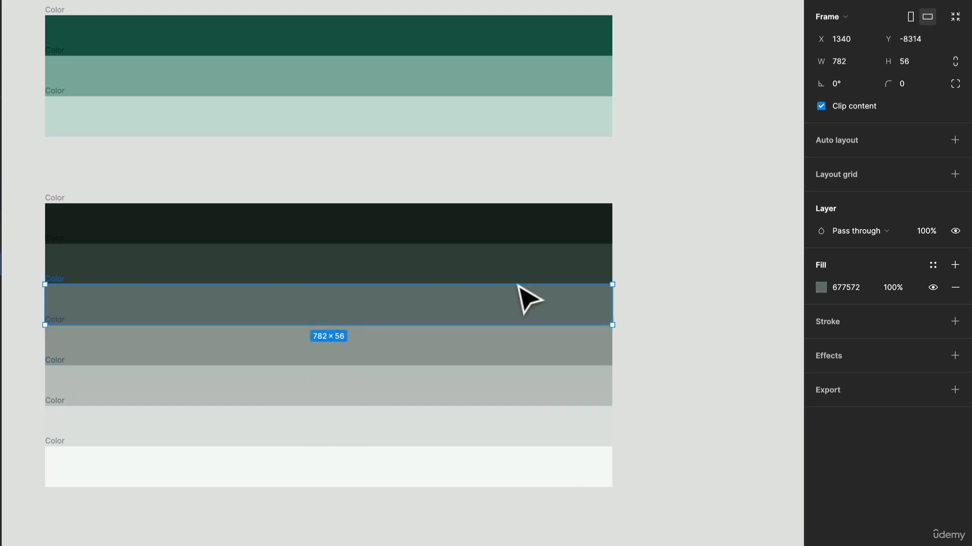
{"action": "left_click", "coordinate": [545, 273]}
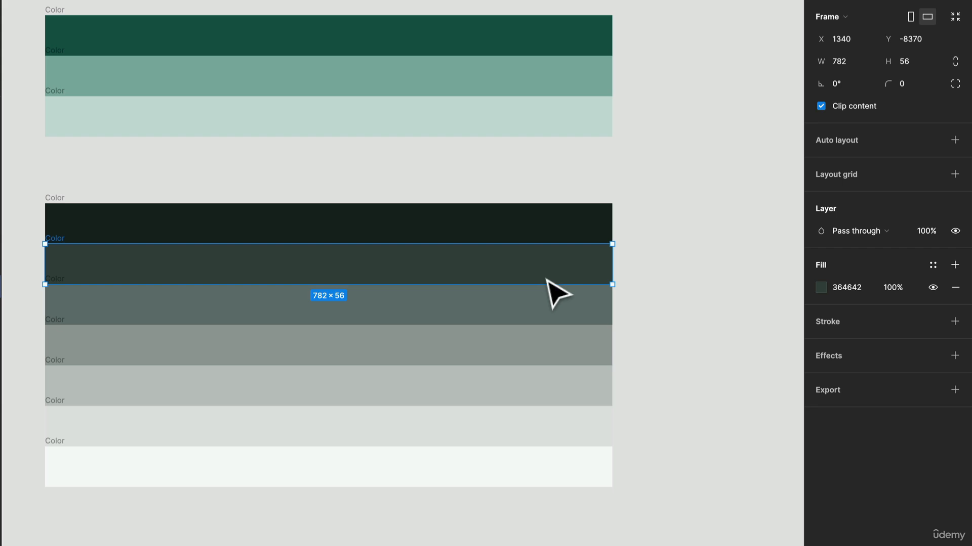
{"action": "left_click_drag", "start_coordinate": [554, 419], "coordinate": [554, 430]}
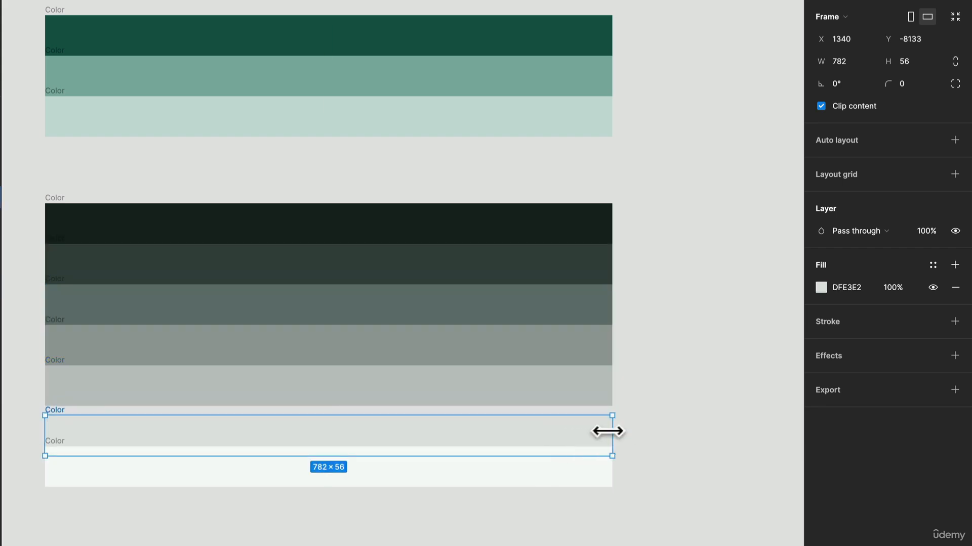
{"action": "key", "text": "ctrl+z"}
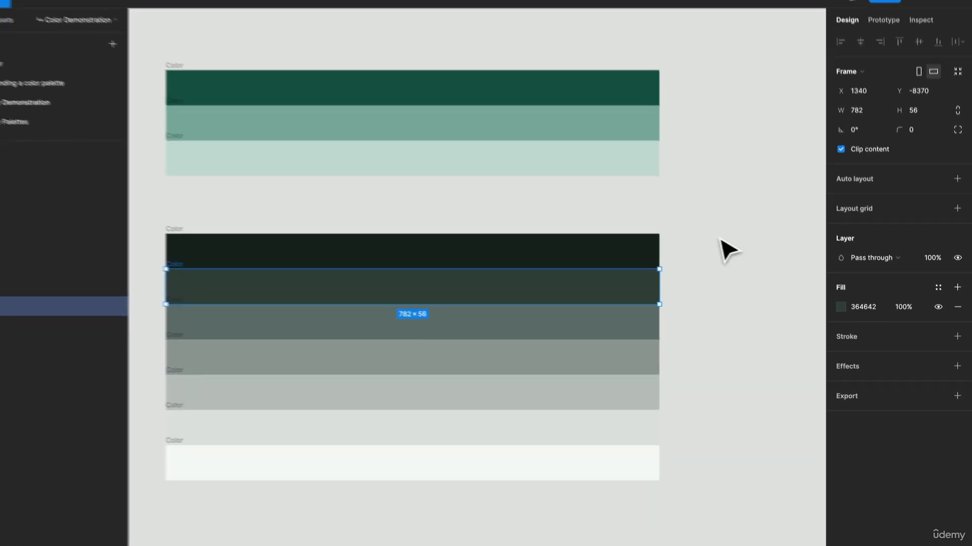
{"action": "left_click", "coordinate": [720, 240]}
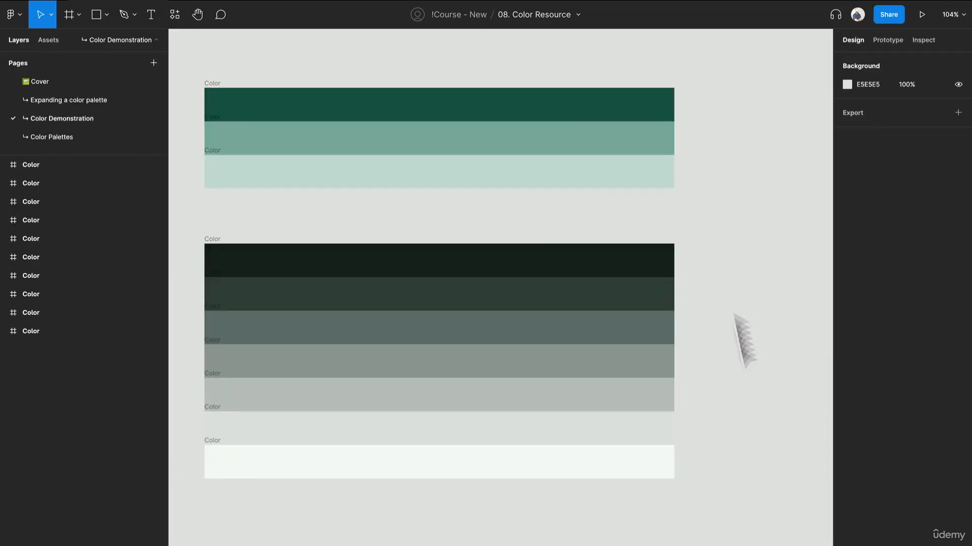